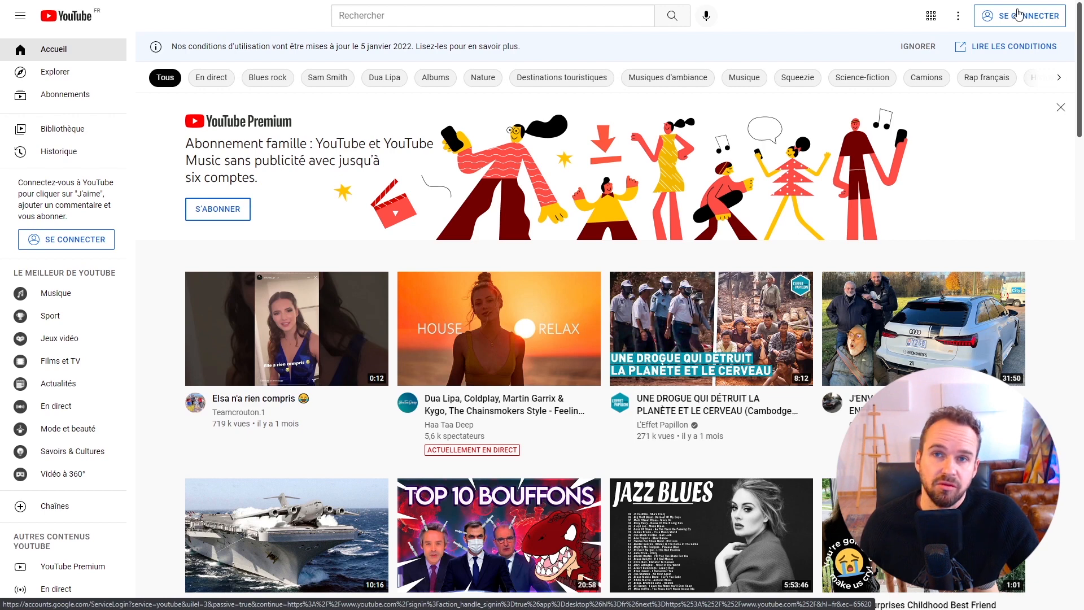
Step: Start creating a personal Google account from YouTube's sign-in page, entering the first and last name and choosing to create a new Gmail address
{"action": "left_click", "coordinate": [1018, 13]}
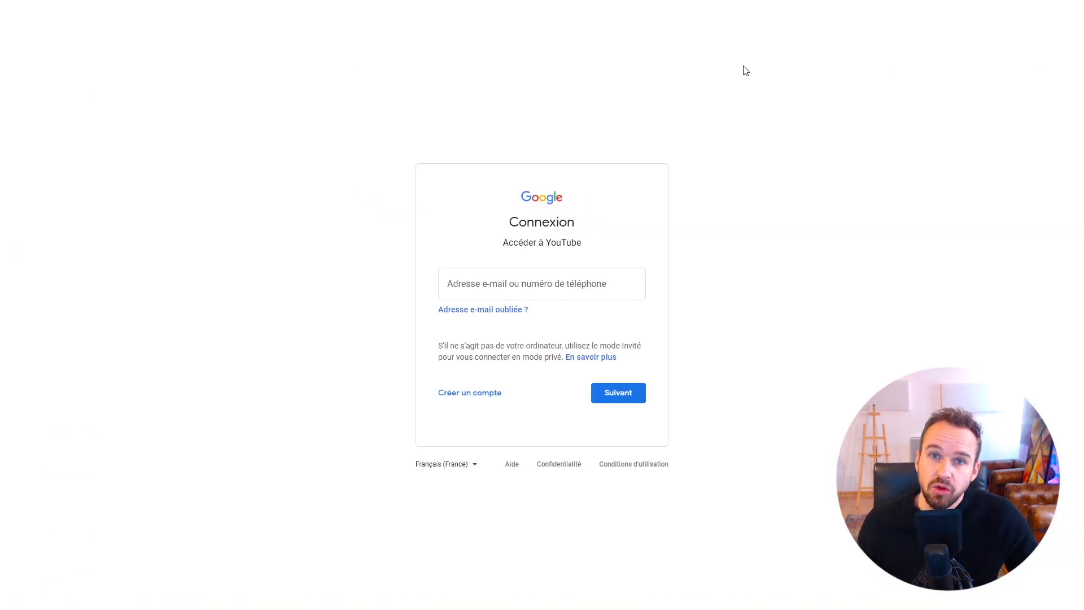
{"action": "left_click", "coordinate": [476, 399]}
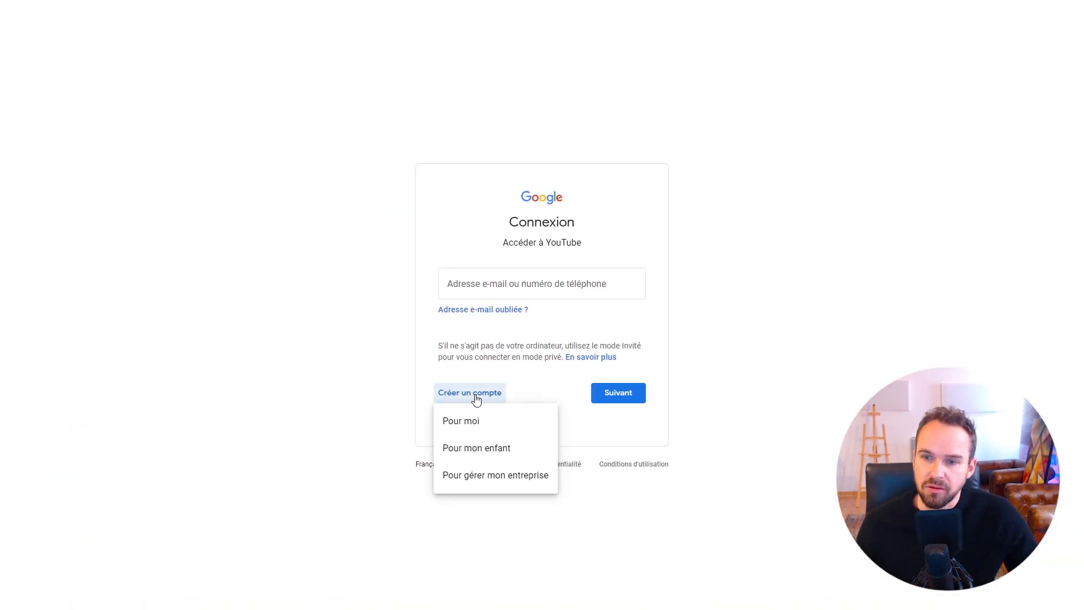
{"action": "left_click", "coordinate": [474, 428]}
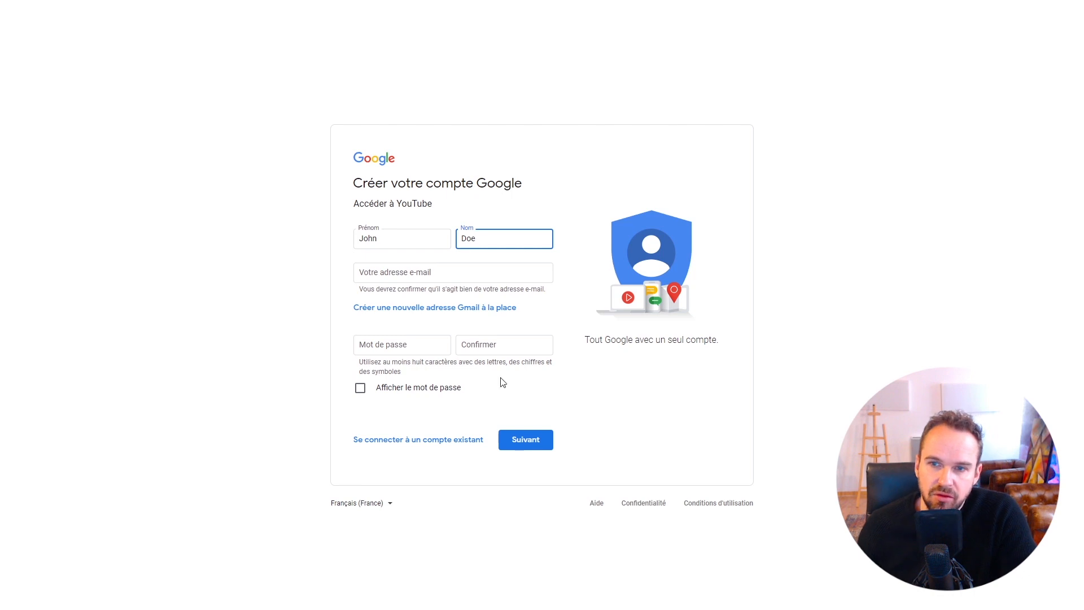
{"action": "left_click", "coordinate": [458, 308]}
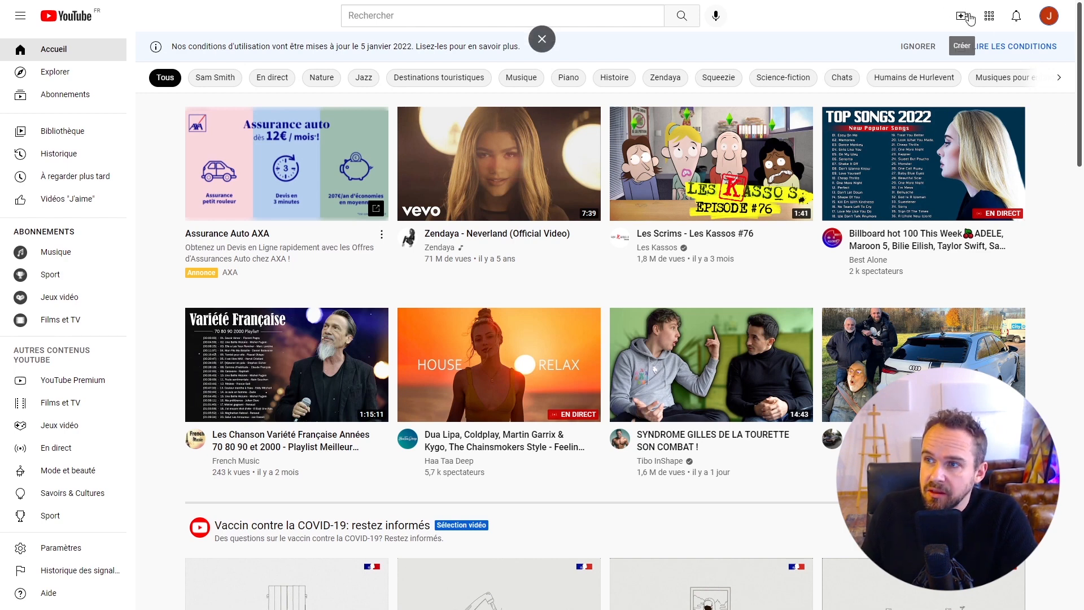
Step: Create a YouTube channel for the account, naming it with the account holder's name followed by "Retrogaming"
{"action": "left_click", "coordinate": [1048, 17]}
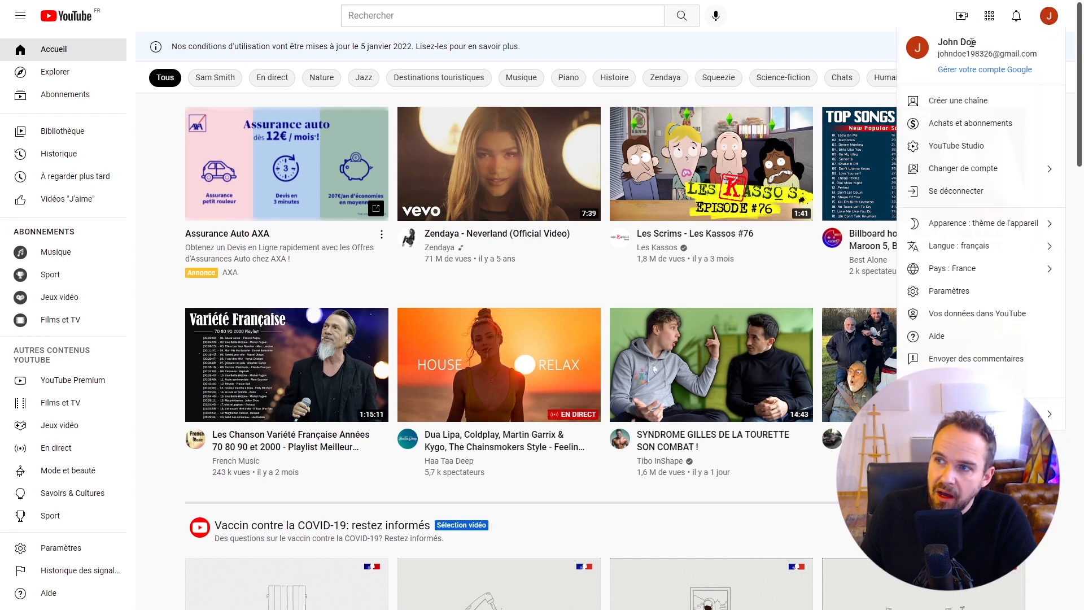
{"action": "left_click", "coordinate": [979, 111]}
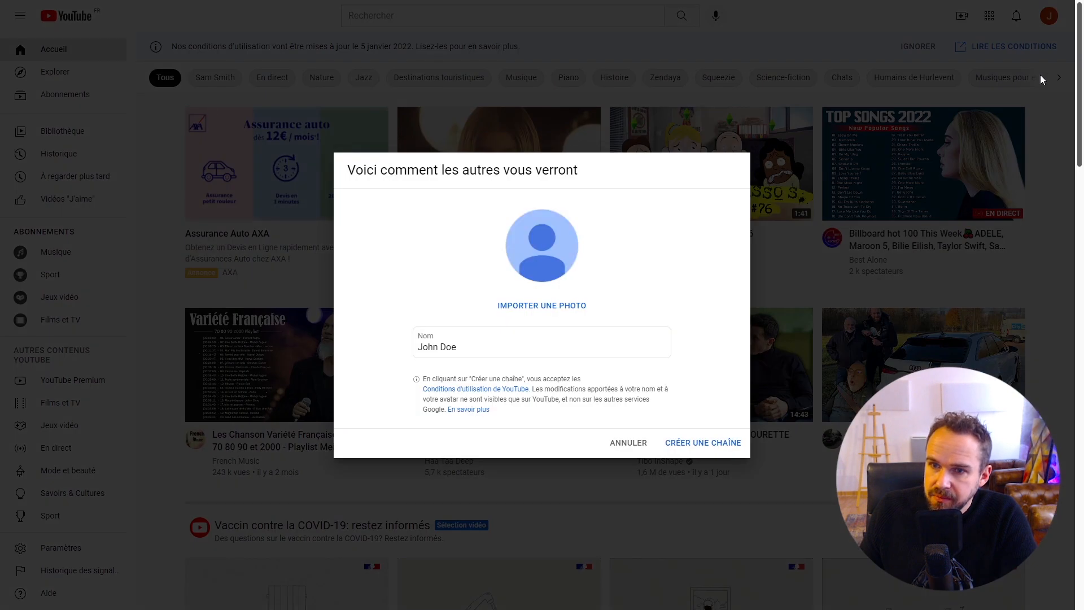
{"action": "left_click", "coordinate": [485, 345]}
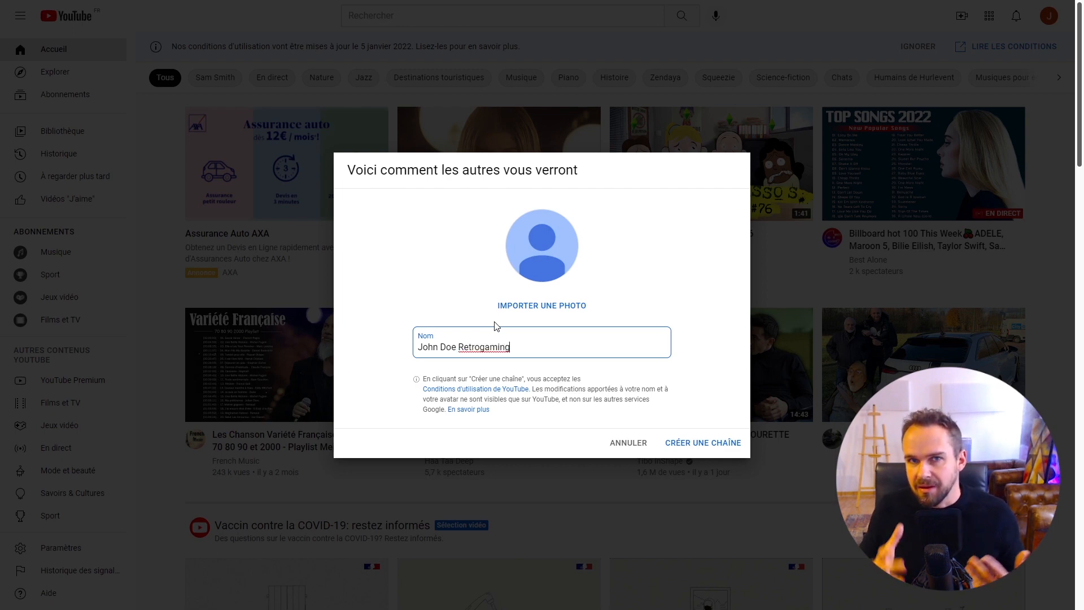
{"action": "left_click", "coordinate": [708, 444]}
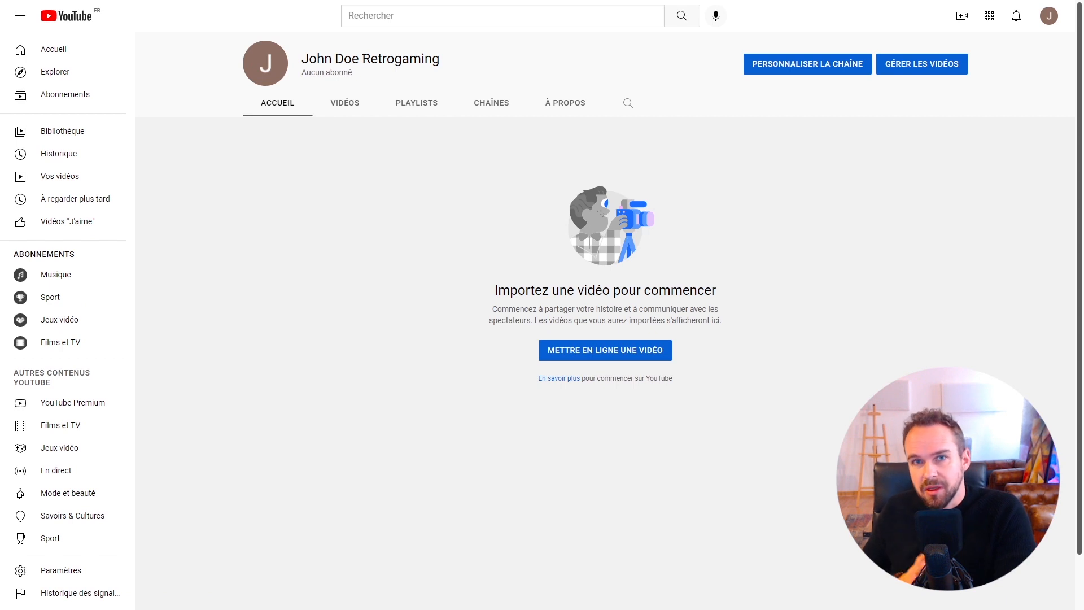
Step: Open the new channel's branding customization in YouTube Studio and import a portrait holding the YouTube award as profile photo
{"action": "left_click", "coordinate": [827, 70]}
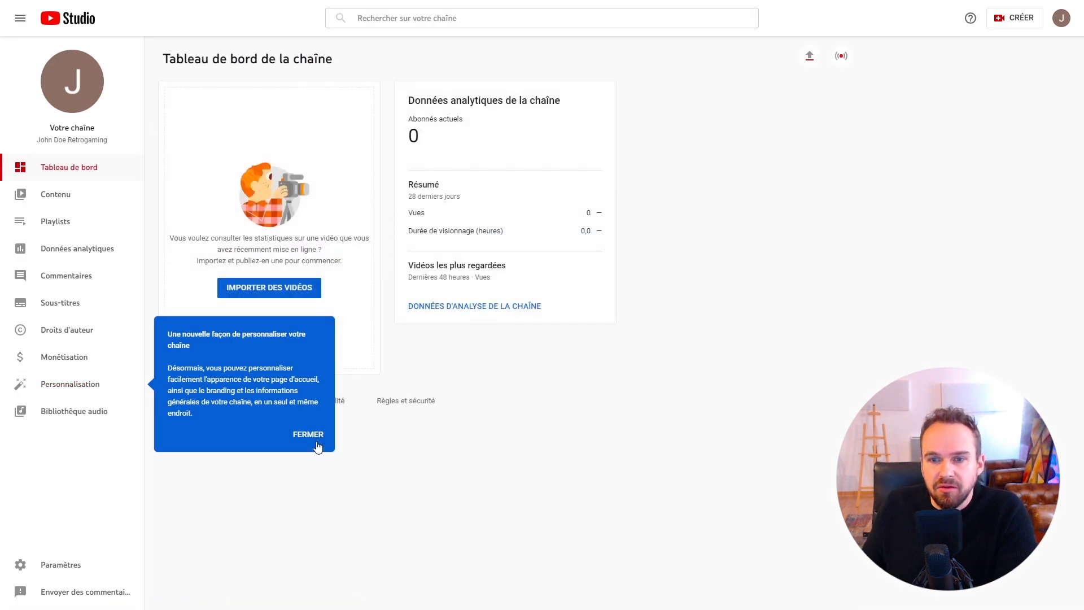
{"action": "left_click", "coordinate": [318, 438]}
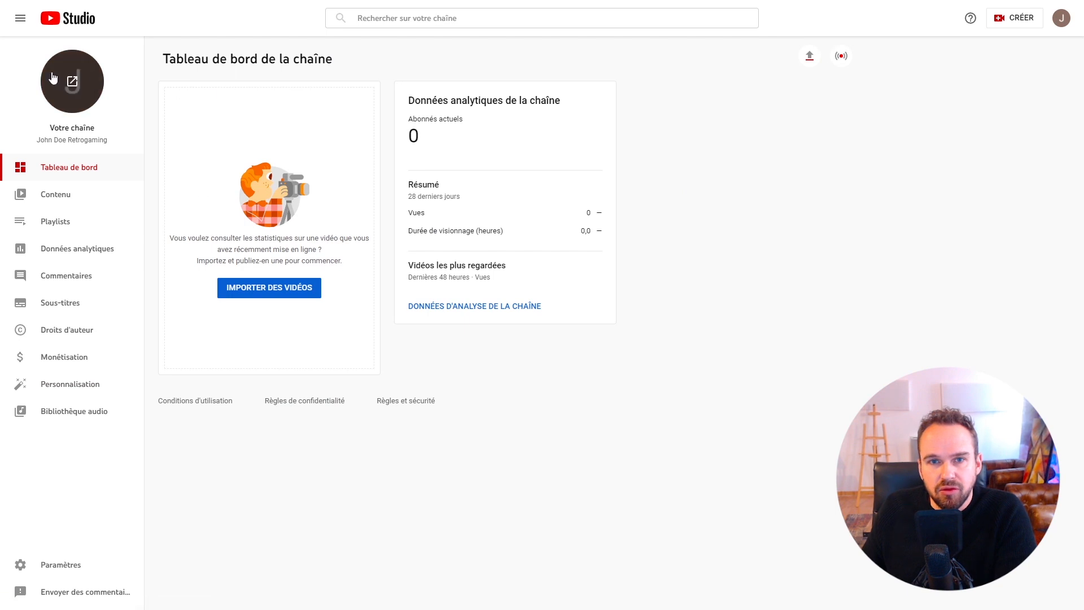
{"action": "left_click", "coordinate": [73, 80]}
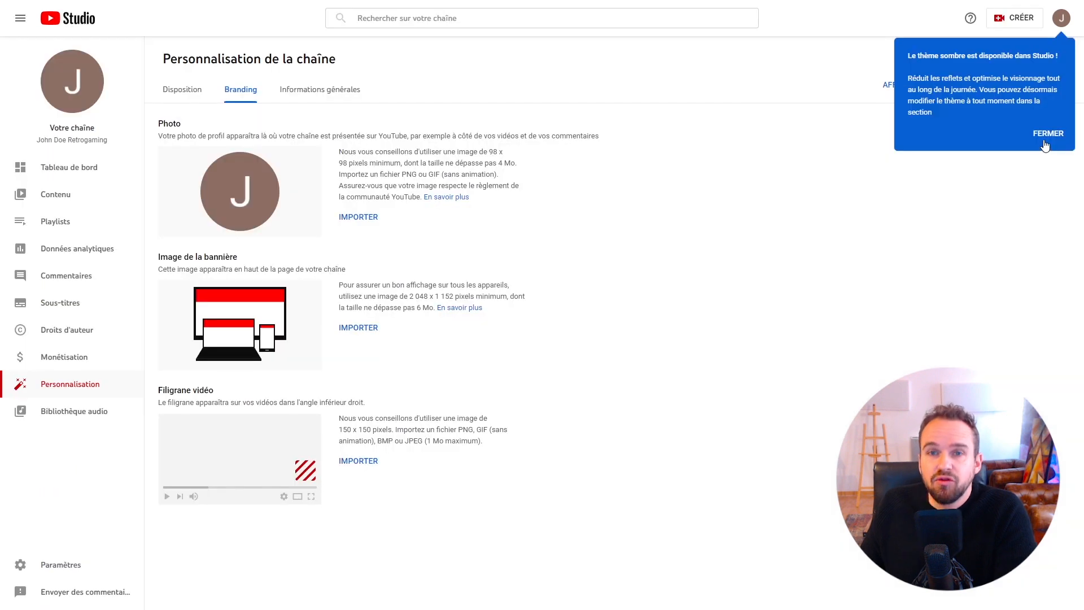
{"action": "left_click", "coordinate": [1042, 137]}
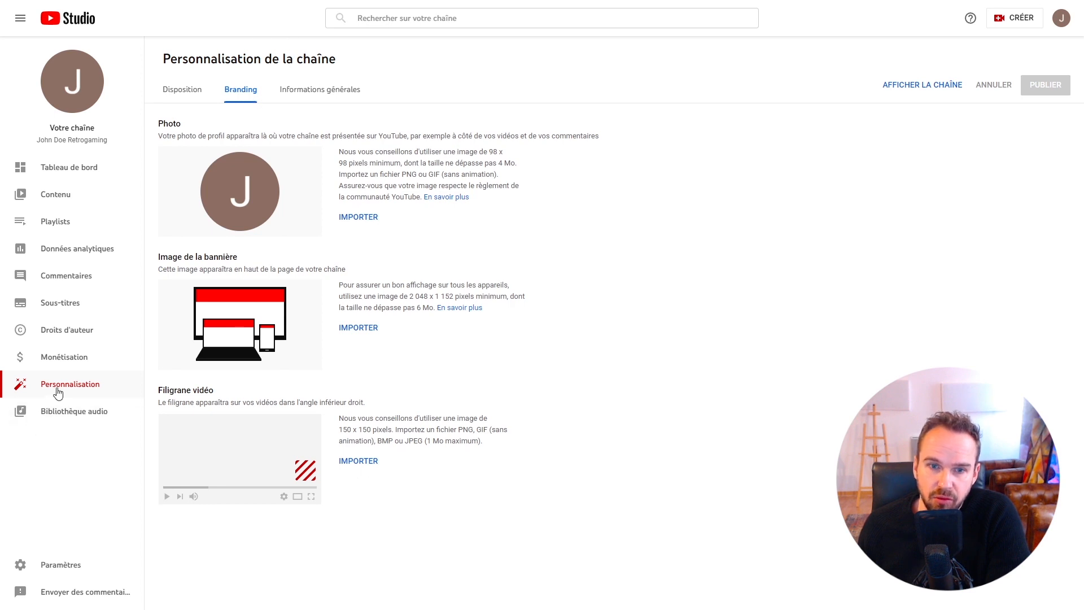
{"action": "left_click", "coordinate": [358, 218]}
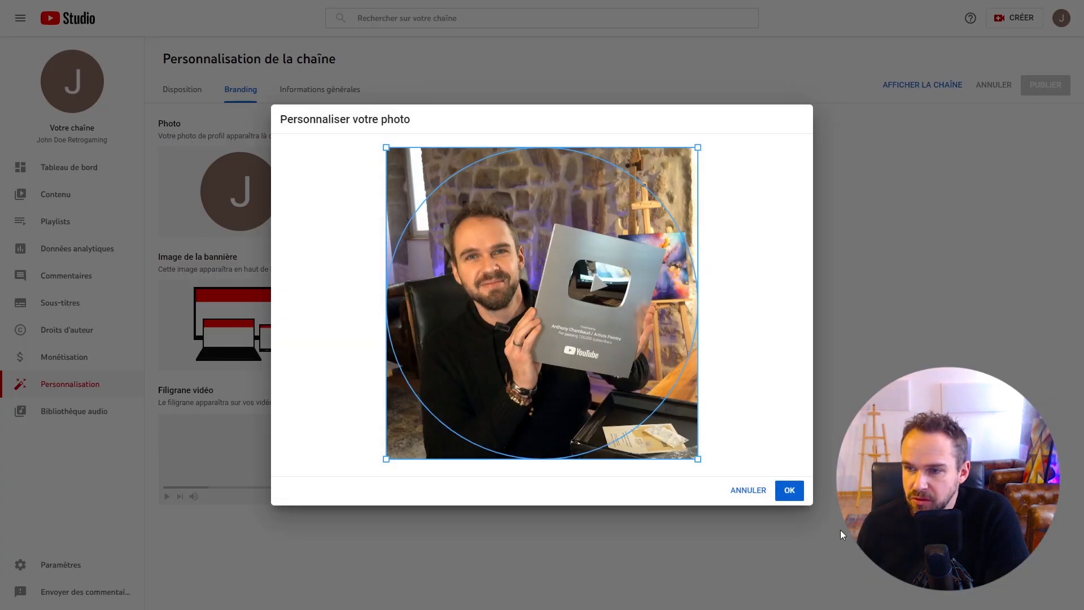
{"action": "left_click", "coordinate": [789, 491]}
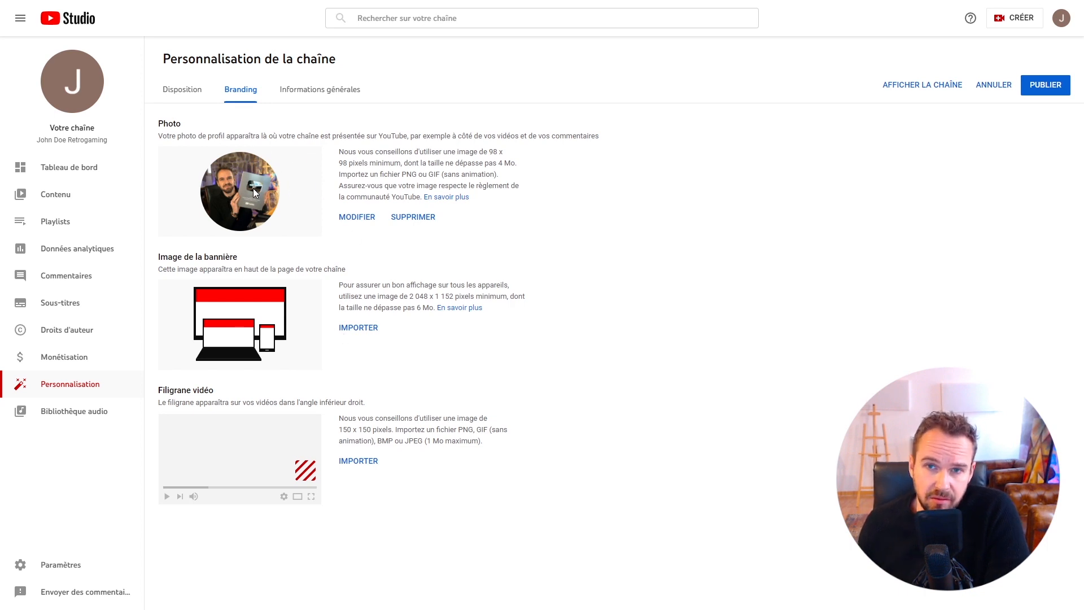
Step: Switch to Canva, find the "Illustration de chaîne YouTube" templates with the search "youtube" and open the dark green PRAELIATOR99 gaming template
{"action": "left_click", "coordinate": [358, 328]}
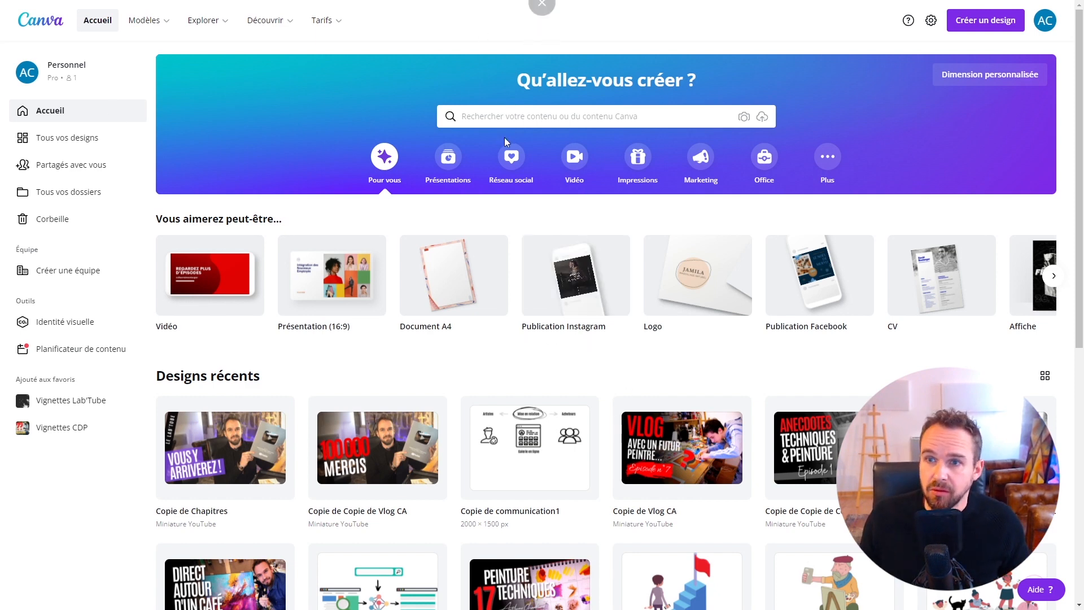
{"action": "left_click", "coordinate": [525, 120]}
{"action": "type", "text": "youtube"}
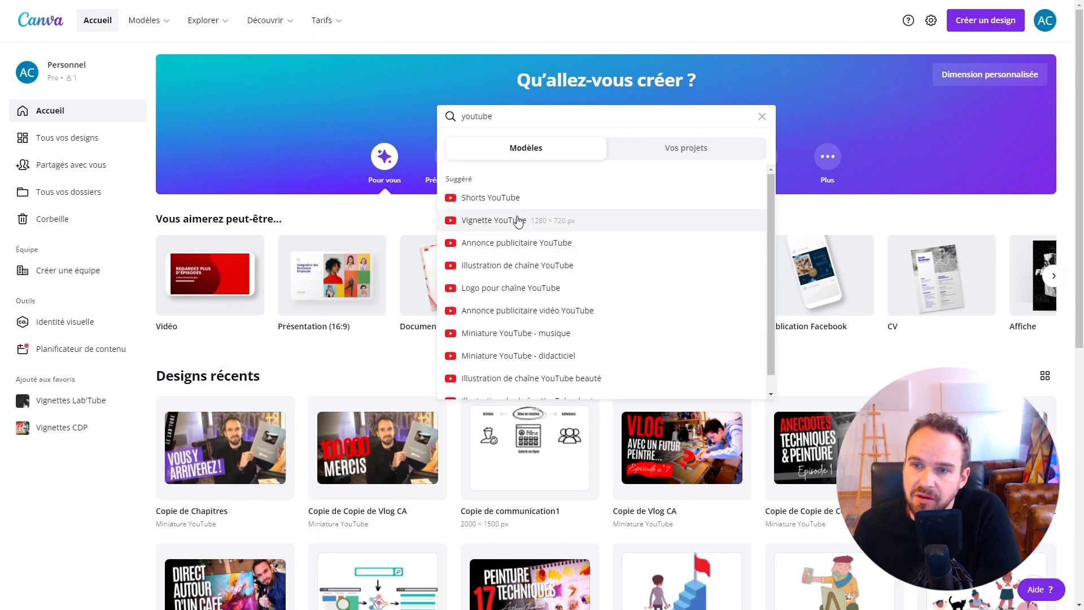
{"action": "scroll", "coordinate": [514, 255], "scroll_direction": "down", "scroll_amount": 1}
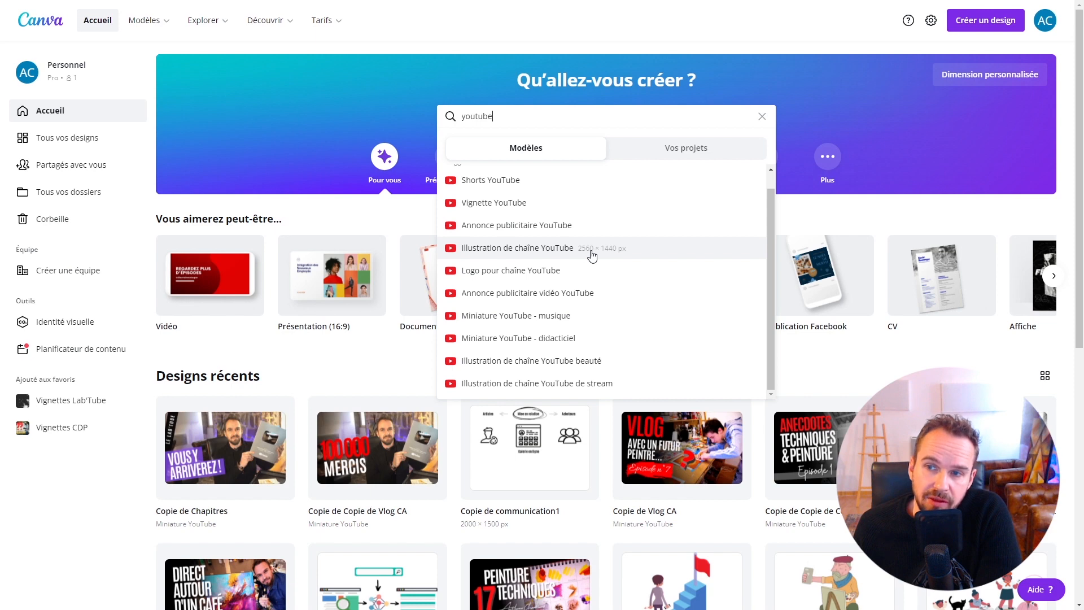
{"action": "left_click", "coordinate": [591, 254]}
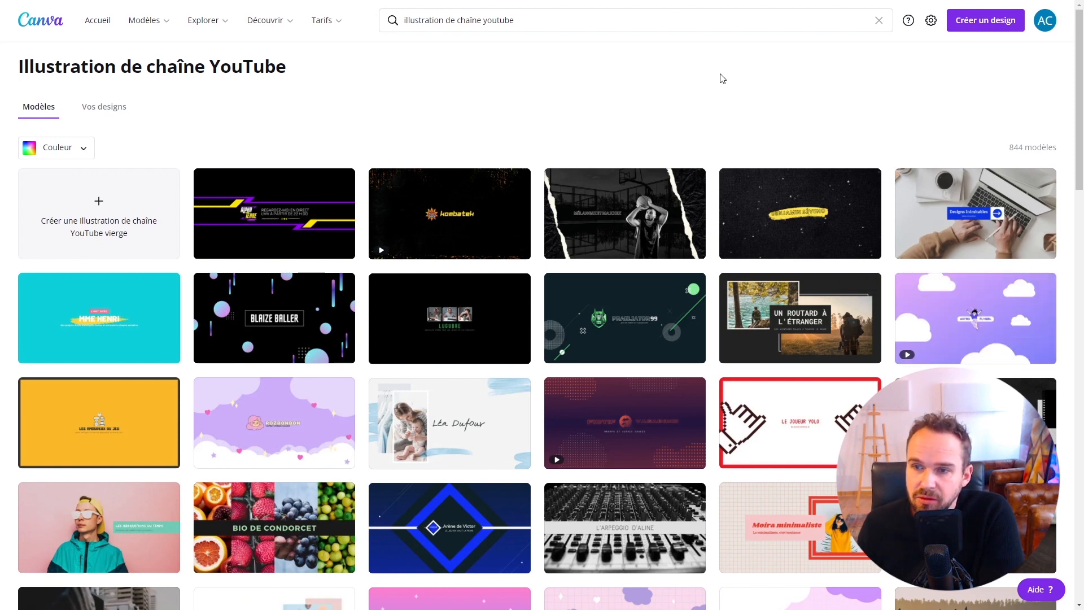
{"action": "left_click", "coordinate": [675, 285]}
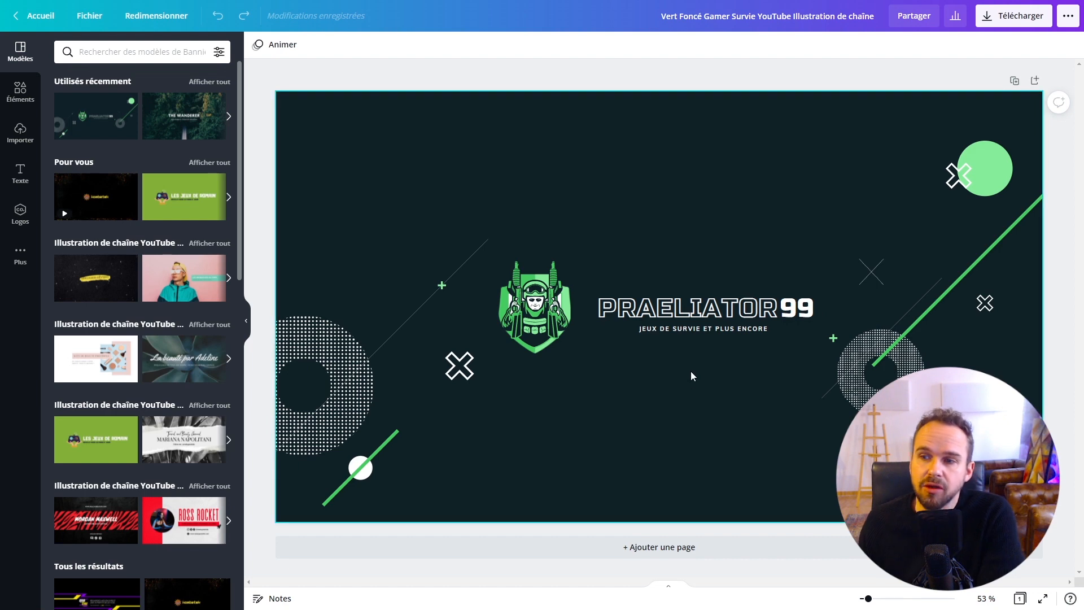
Step: Replace the banner's PRAELIATOR99 title with the channel owner's name followed by "R" and download the design
{"action": "double_click", "coordinate": [712, 304]}
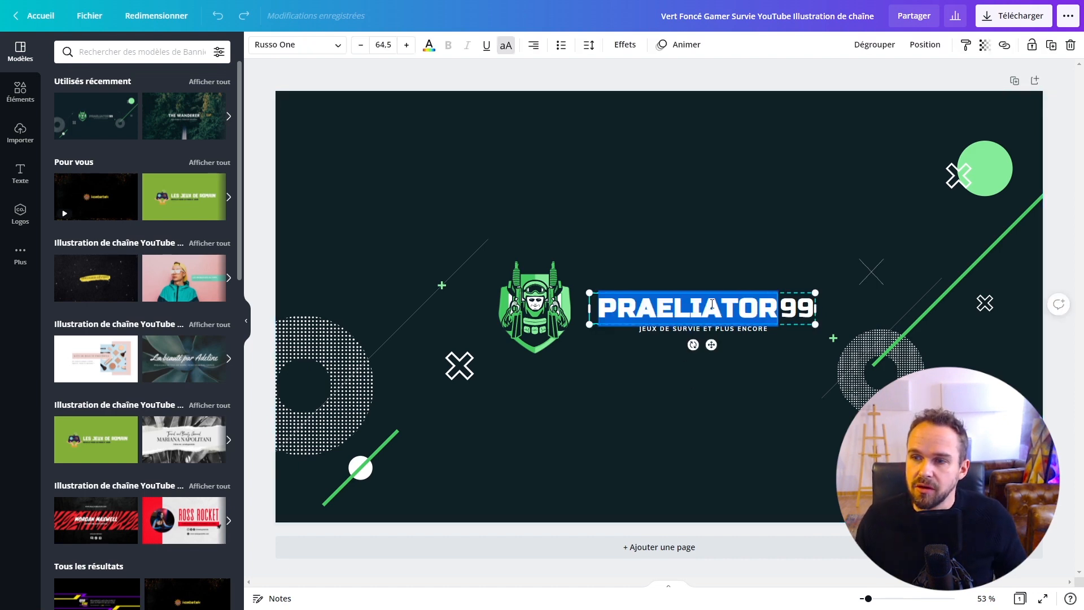
{"action": "type", "text": "JOHN DOE"}
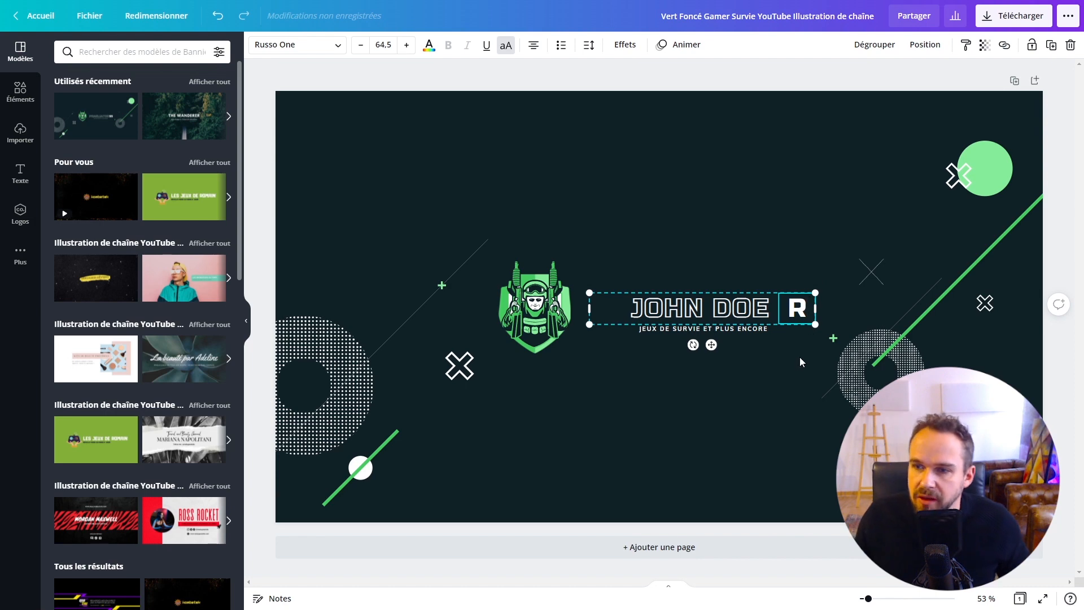
{"action": "left_click", "coordinate": [801, 359]}
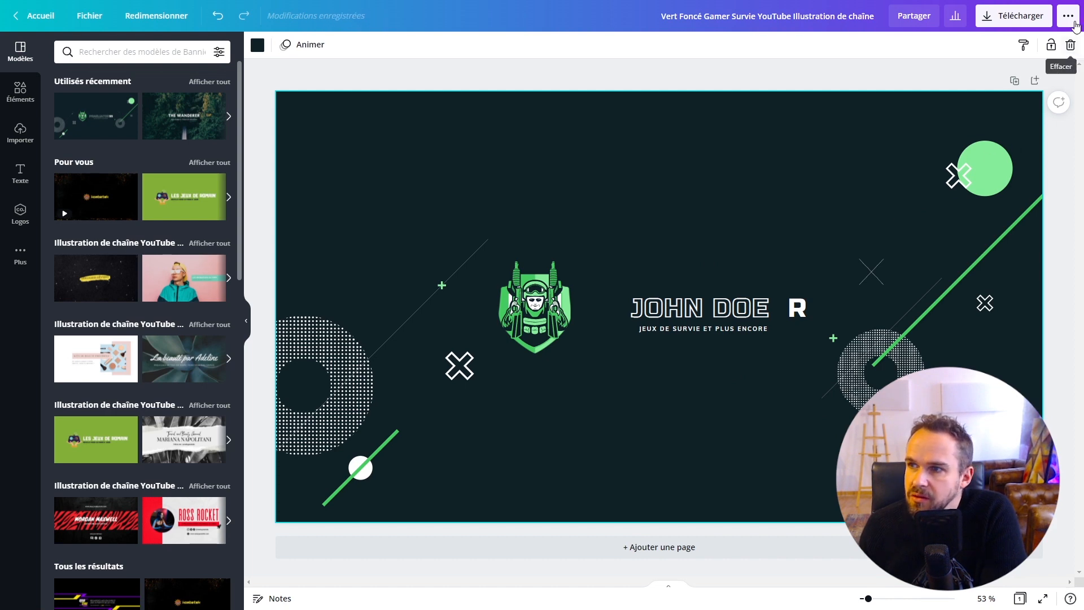
{"action": "left_click", "coordinate": [1068, 16]}
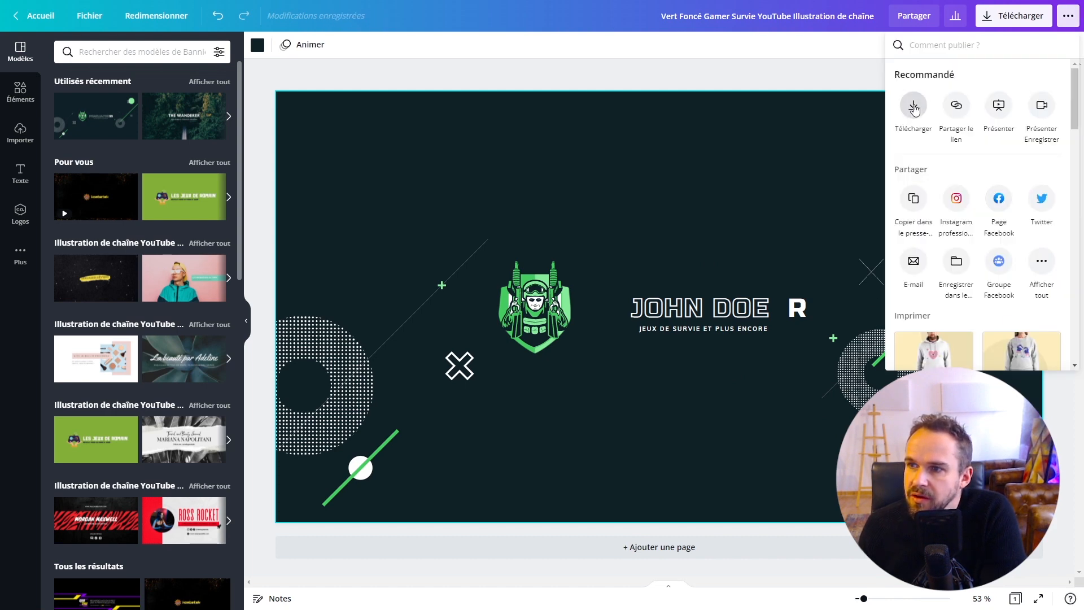
{"action": "left_click", "coordinate": [919, 110]}
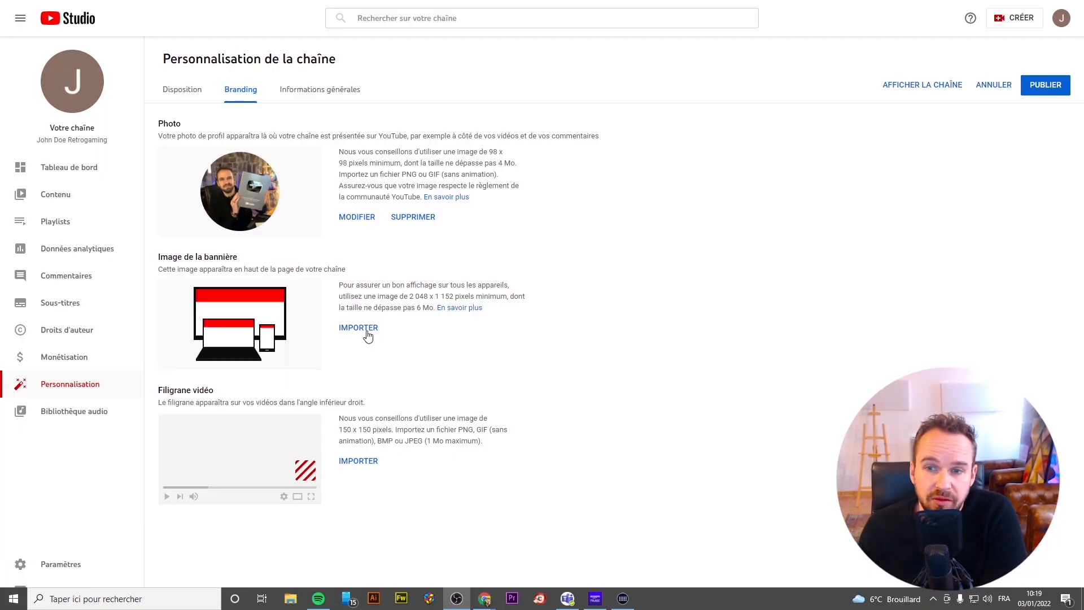
Step: Switch to YouTube Studio, import the downloaded design as the banner image and a red play-button logo as the video watermark
{"action": "left_click", "coordinate": [367, 335]}
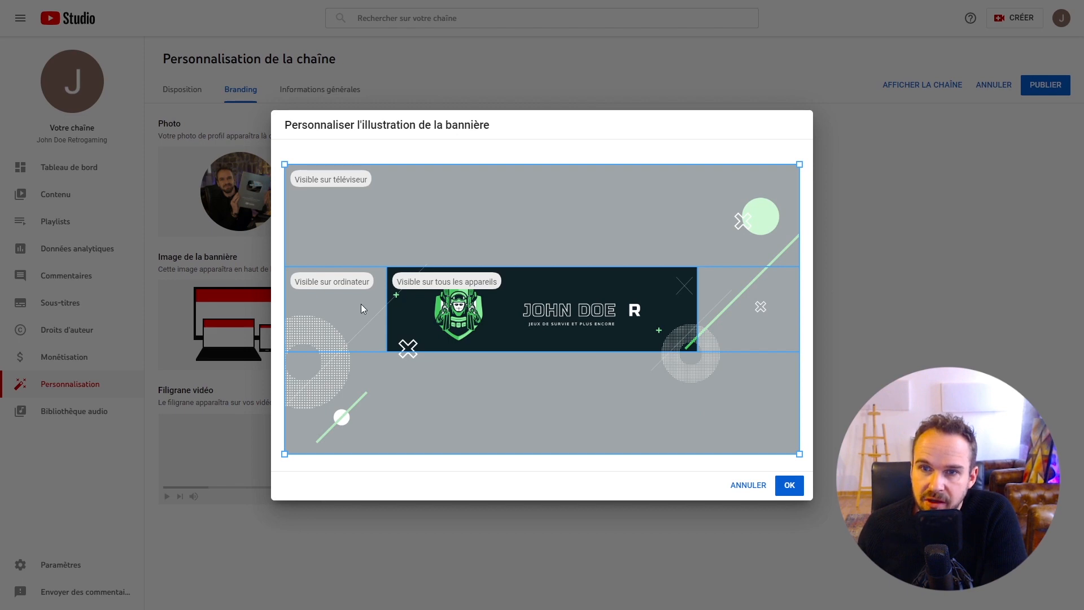
{"action": "left_click", "coordinate": [789, 486]}
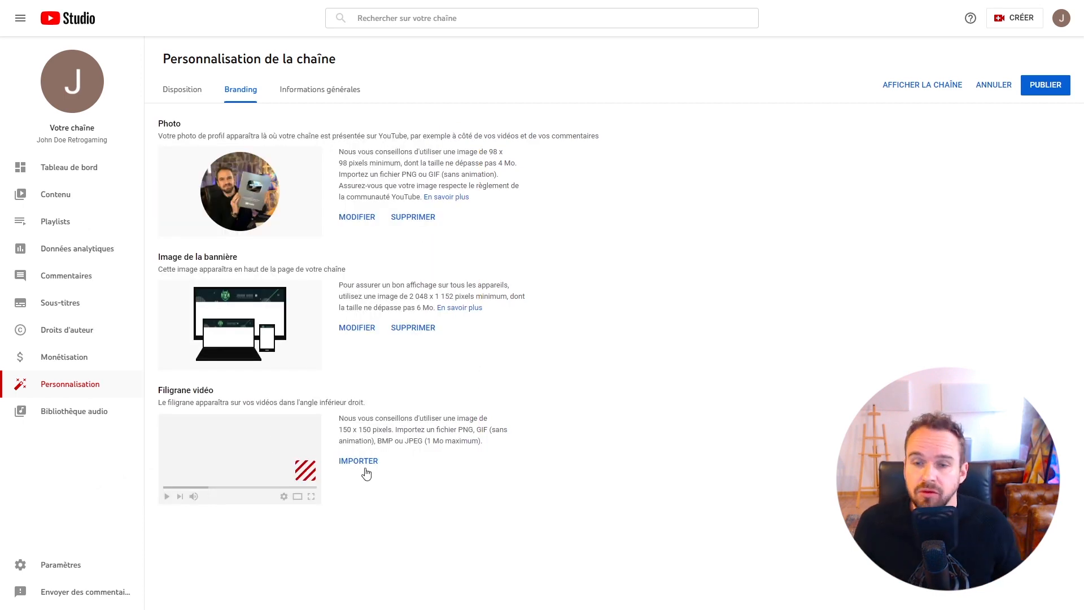
{"action": "left_click", "coordinate": [361, 461]}
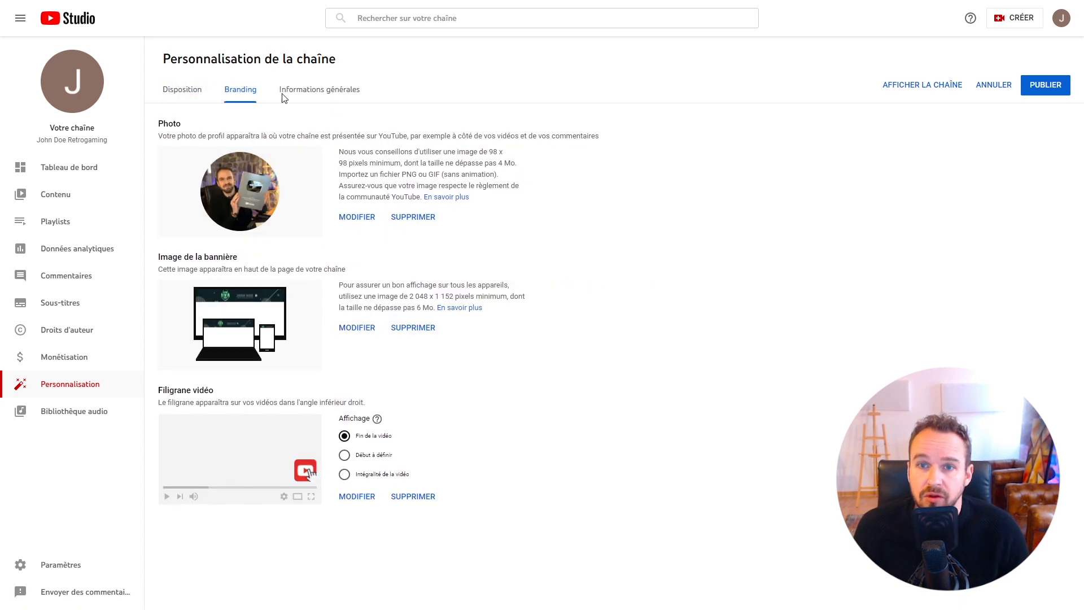
Step: Review the description field and channel URL in the channel's general information, and open the channel's content page
{"action": "left_click", "coordinate": [309, 92]}
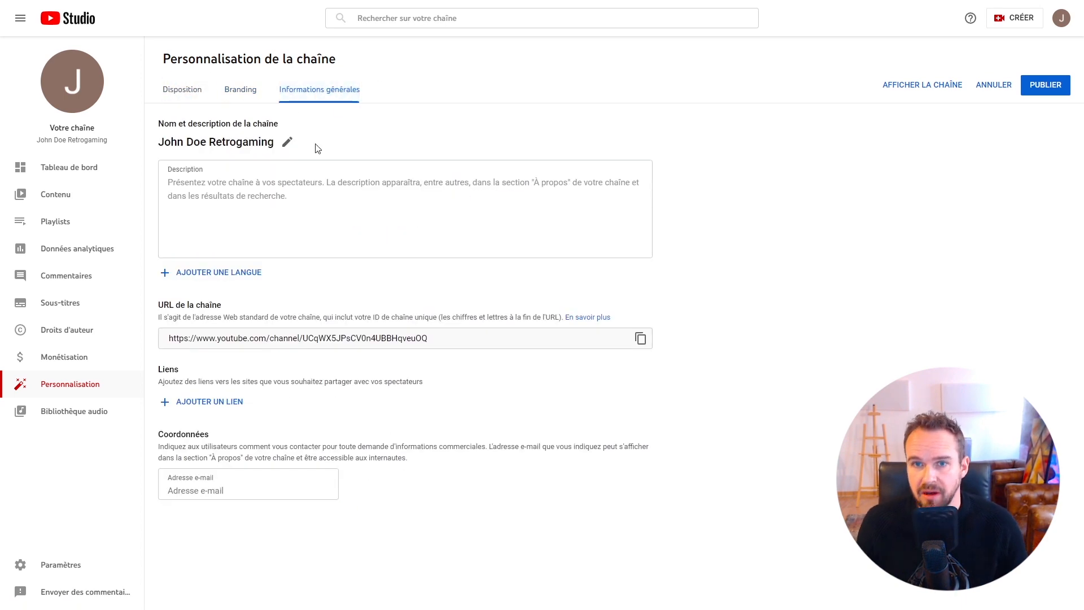
{"action": "left_click", "coordinate": [235, 193]}
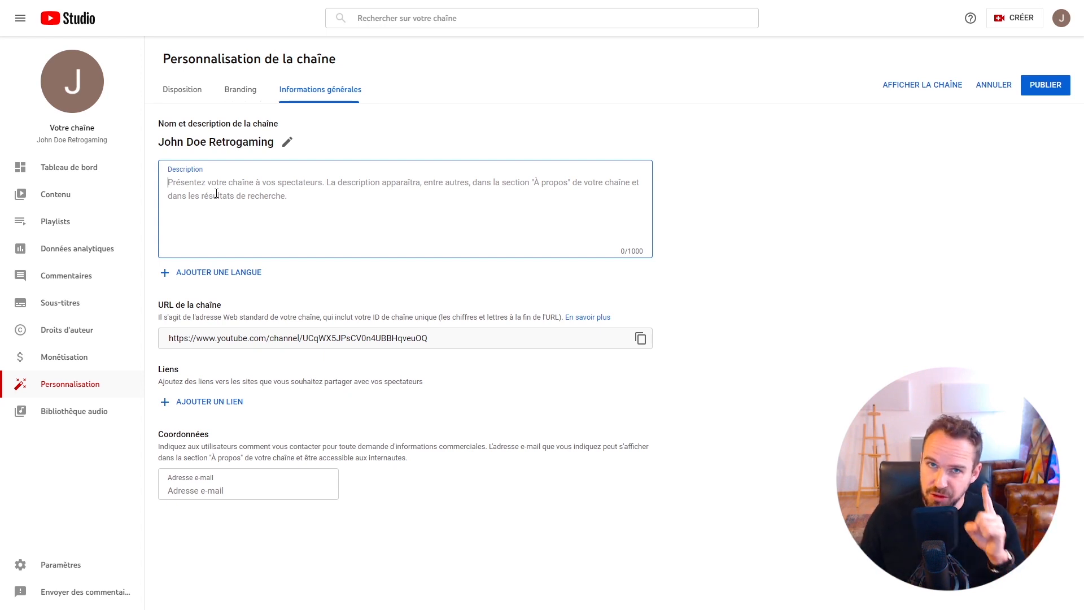
{"action": "left_click", "coordinate": [382, 342]}
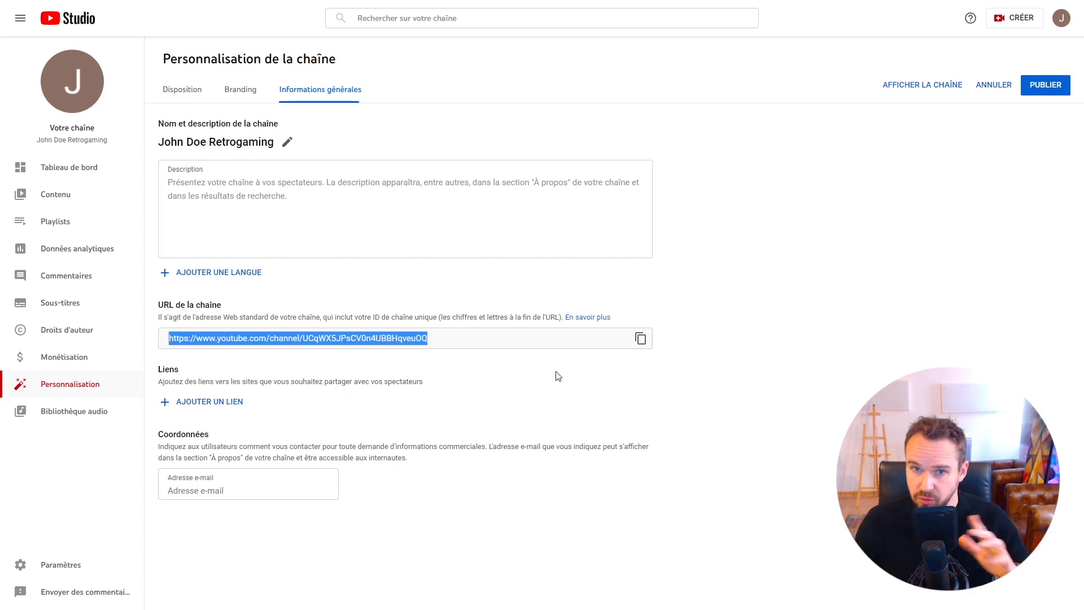
{"action": "left_click", "coordinate": [831, 418]}
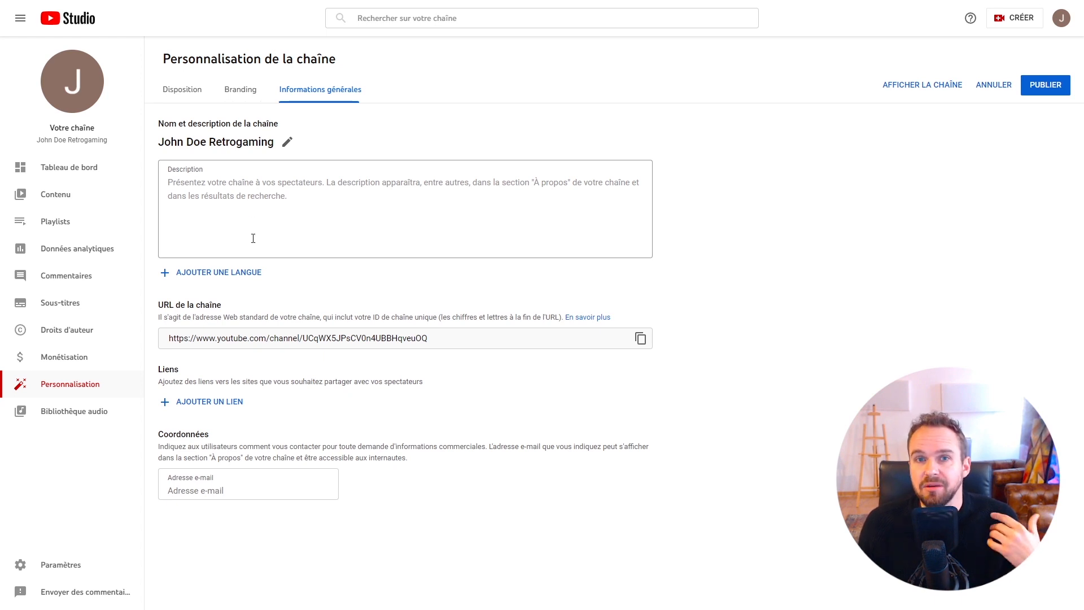
{"action": "left_click", "coordinate": [54, 197]}
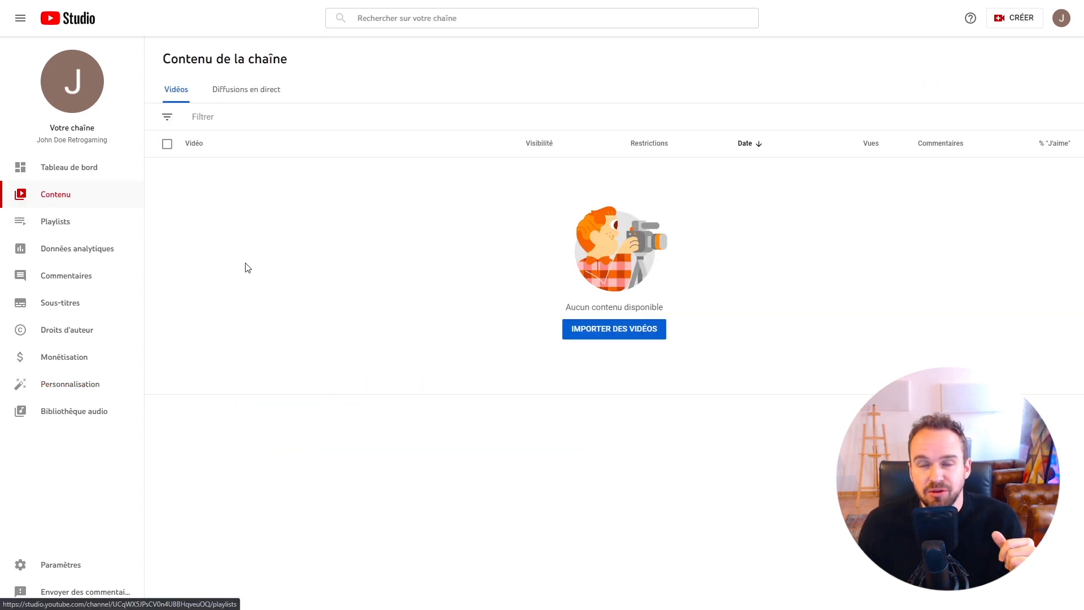